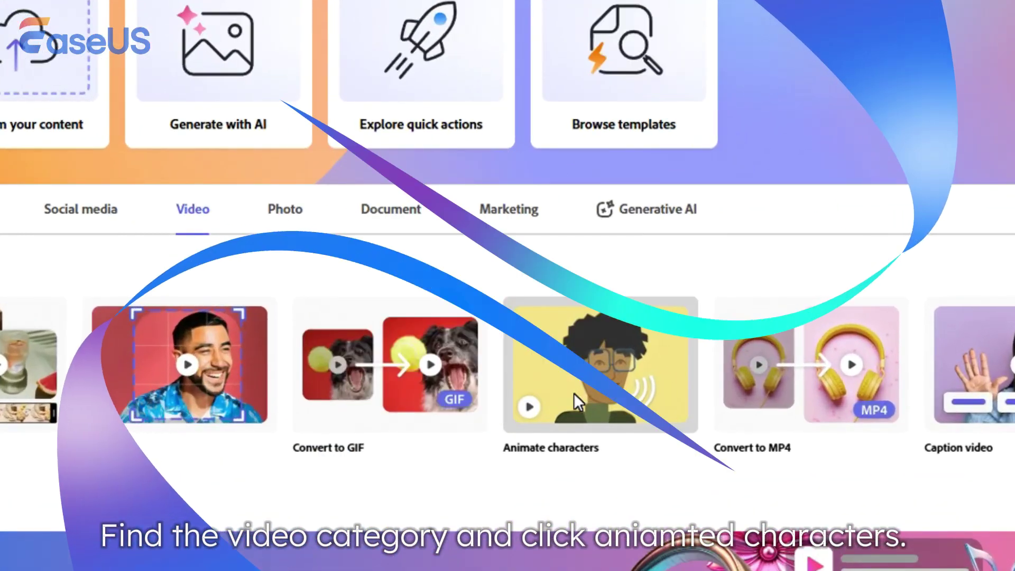
Start an animated character video with Aihan from the Professional People category.
{"action": "left_click", "coordinate": [573, 392]}
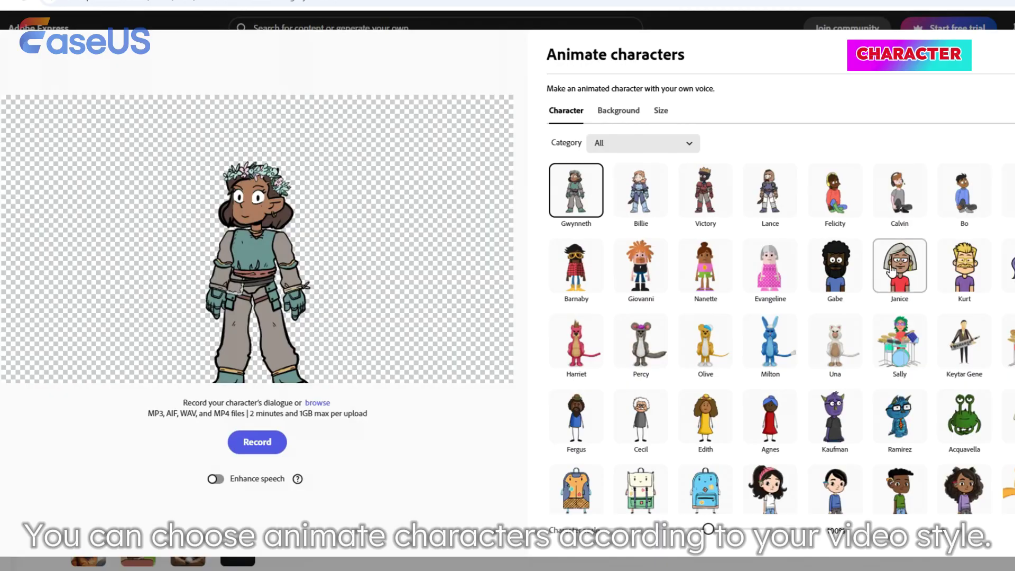
{"action": "scroll", "coordinate": [896, 270], "scroll_direction": "down", "scroll_amount": 3}
{"action": "scroll", "coordinate": [869, 302], "scroll_direction": "up", "scroll_amount": 3}
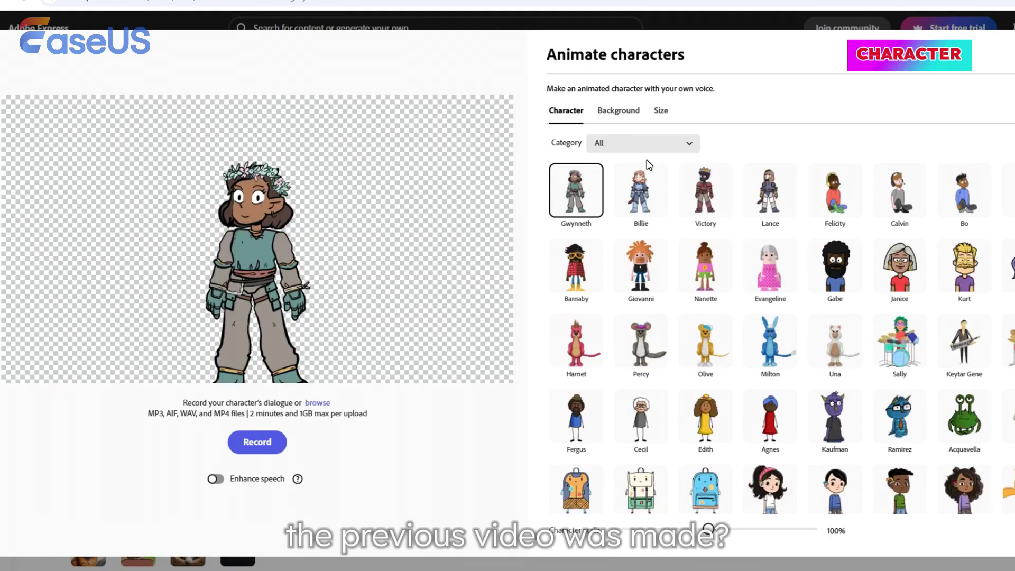
{"action": "left_click", "coordinate": [648, 144]}
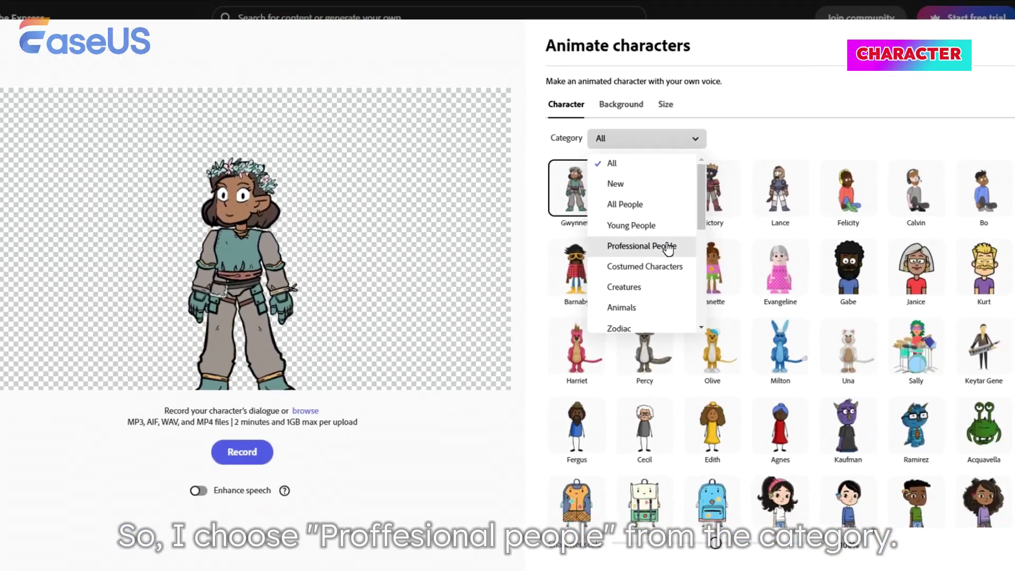
{"action": "left_click", "coordinate": [716, 254]}
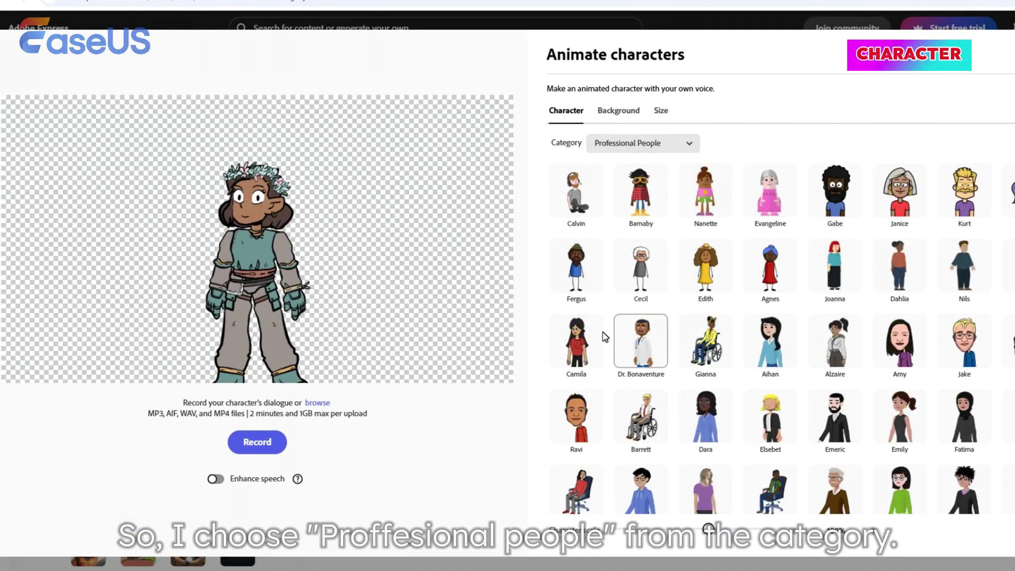
{"action": "left_click", "coordinate": [778, 351]}
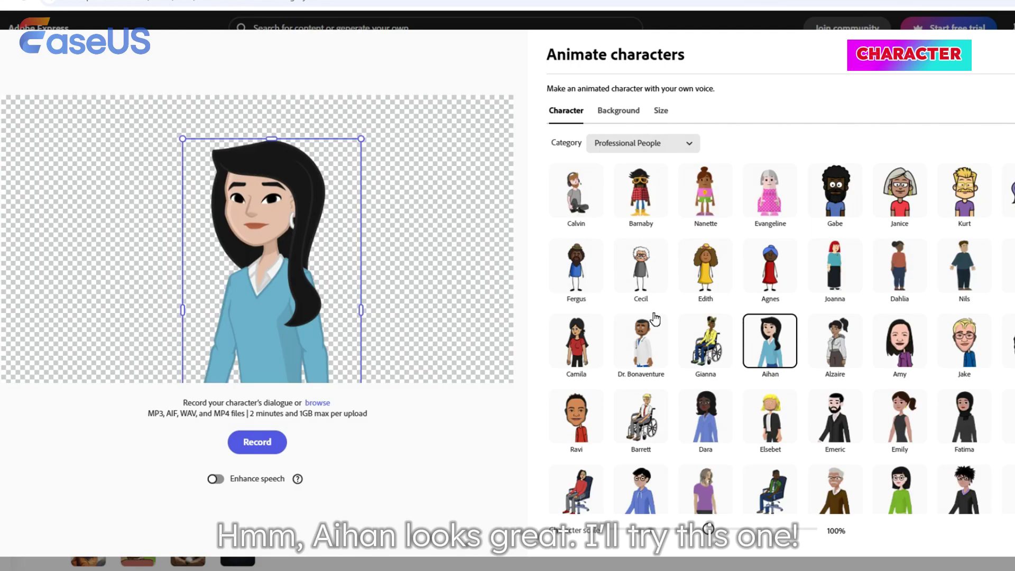
Reposition and resize Aihan on the canvas using her corner handles.
{"action": "left_click_drag", "start_coordinate": [269, 317], "coordinate": [290, 297]}
{"action": "mouse_move", "coordinate": [204, 119]}
{"action": "left_mouse_down"}
{"action": "mouse_move", "coordinate": [224, 149]}
{"action": "mouse_move", "coordinate": [229, 83]}
{"action": "left_mouse_up"}
{"action": "left_click_drag", "start_coordinate": [291, 161], "coordinate": [278, 180]}
Set the Indoors fireplace-room background and show the video's aspect ratio choices.
{"action": "left_click", "coordinate": [617, 113]}
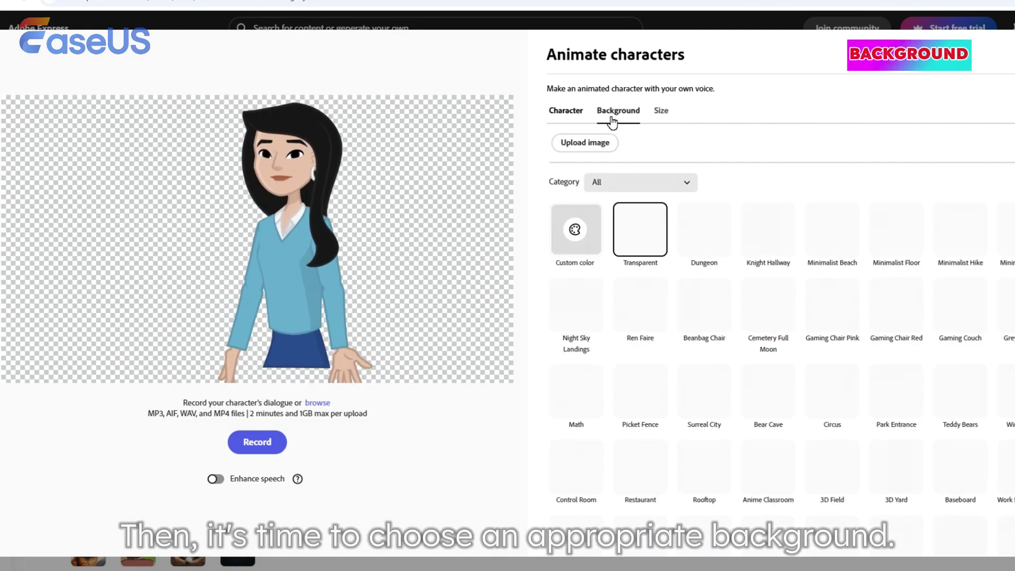
{"action": "left_click_drag", "start_coordinate": [318, 255], "coordinate": [314, 273]}
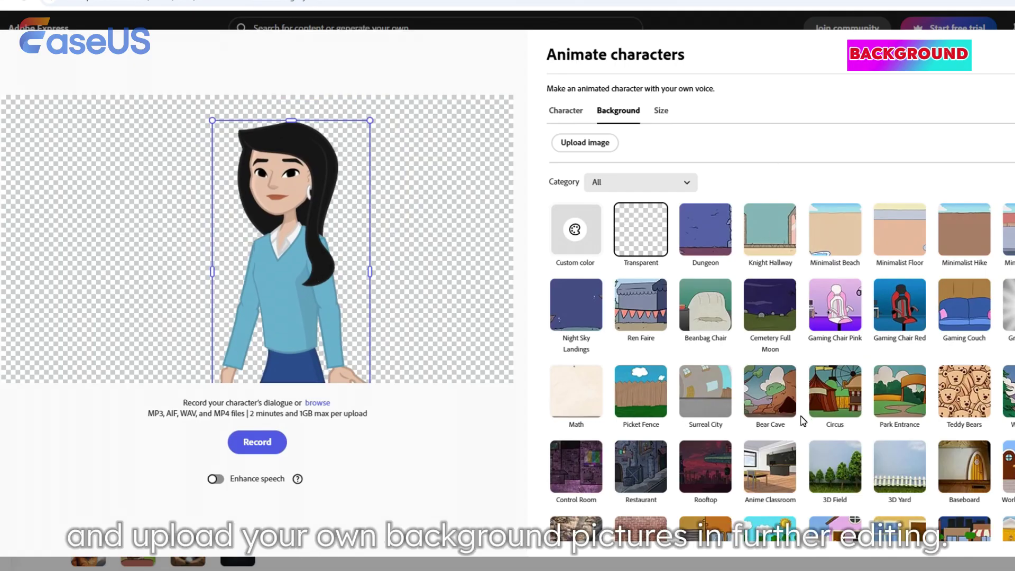
{"action": "scroll", "coordinate": [801, 396], "scroll_direction": "down", "scroll_amount": 1}
{"action": "scroll", "coordinate": [802, 382], "scroll_direction": "down", "scroll_amount": 5}
{"action": "scroll", "coordinate": [804, 369], "scroll_direction": "down", "scroll_amount": 5}
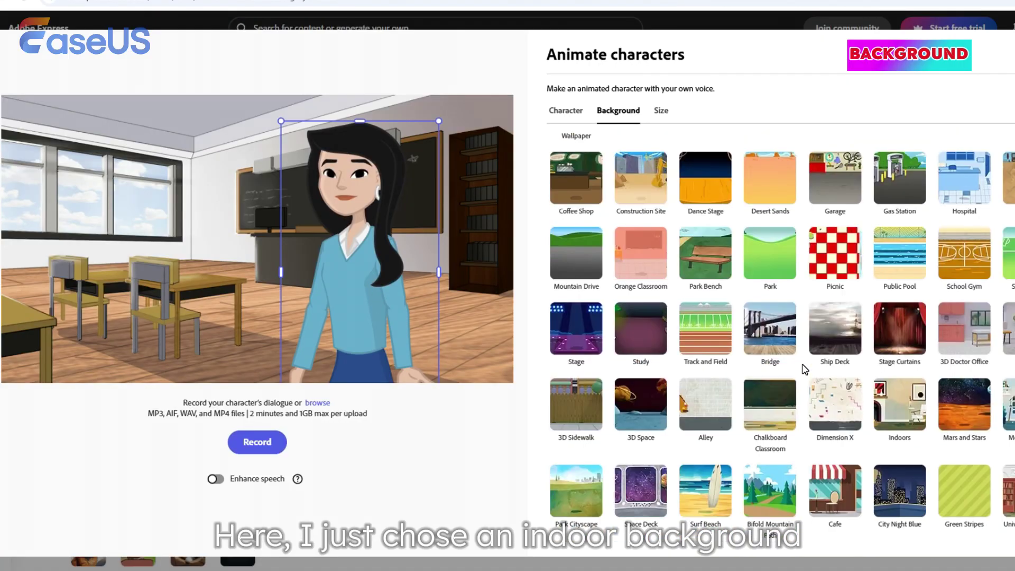
{"action": "scroll", "coordinate": [802, 369], "scroll_direction": "down", "scroll_amount": 2}
{"action": "left_click", "coordinate": [897, 356]}
{"action": "scroll", "coordinate": [924, 404], "scroll_direction": "down", "scroll_amount": 2}
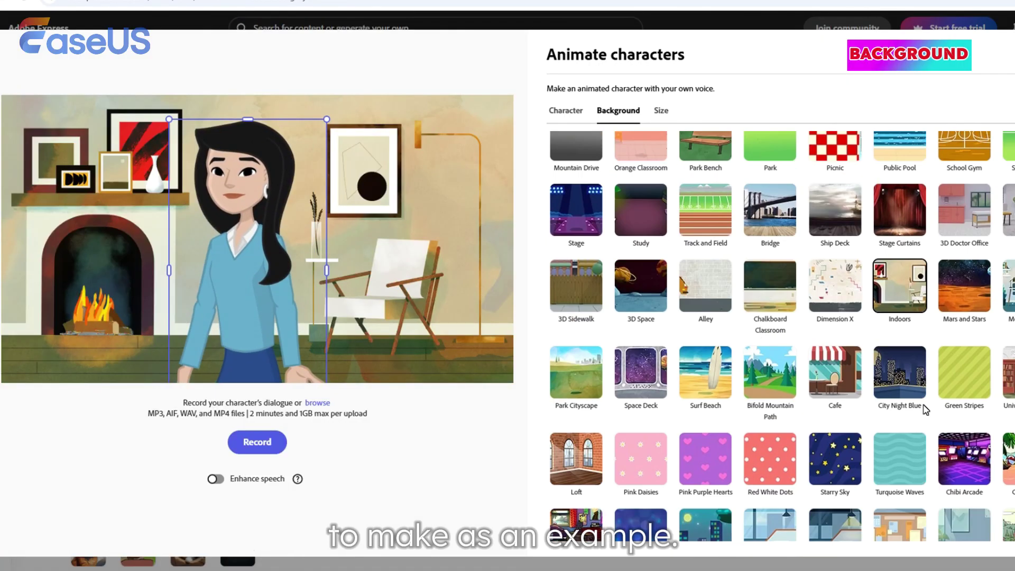
{"action": "left_click", "coordinate": [660, 110]}
{"action": "left_click", "coordinate": [653, 143]}
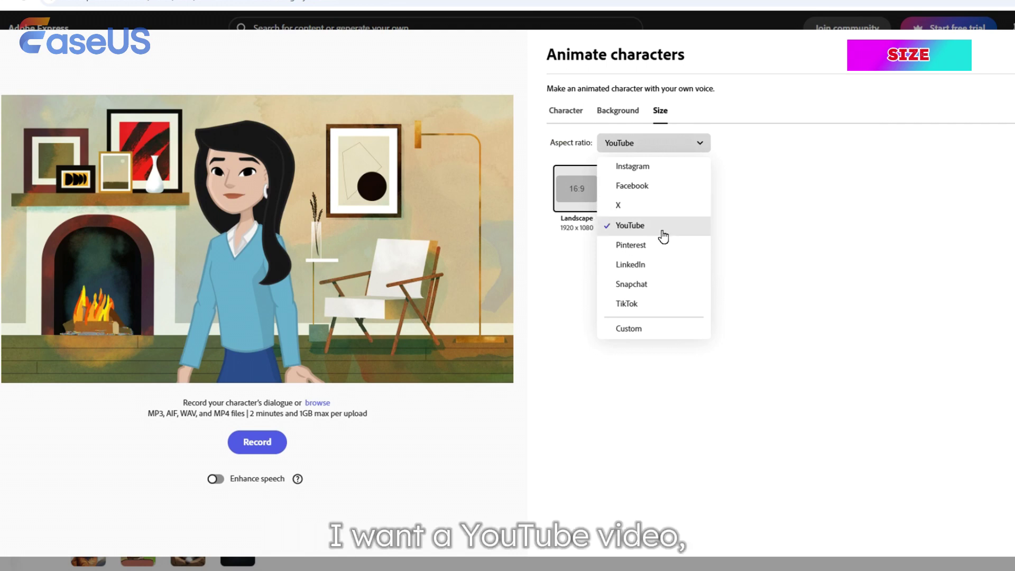
Keep the YouTube 16:9 landscape size and start recording Aihan's dialogue.
{"action": "left_click", "coordinate": [717, 231]}
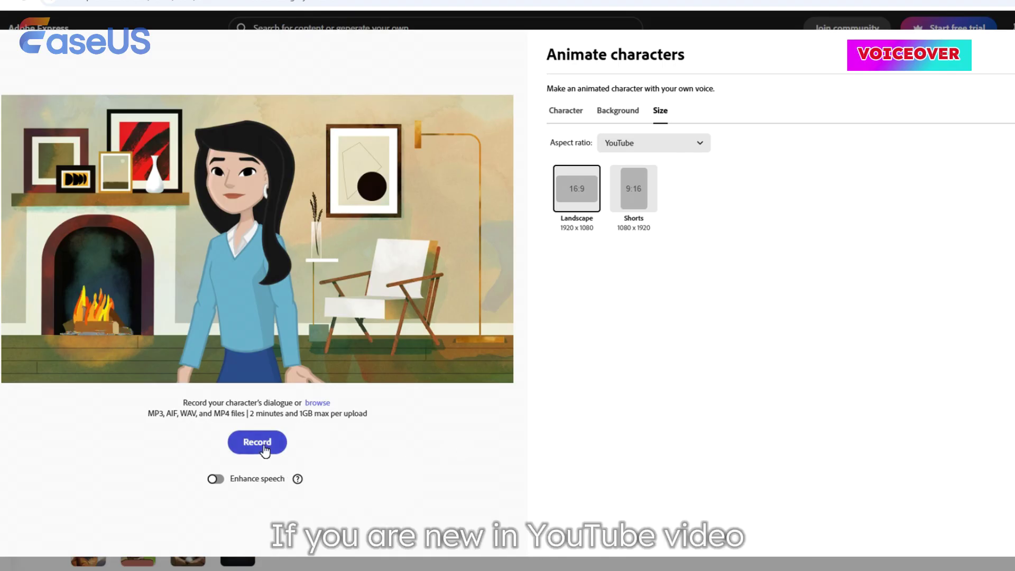
{"action": "left_click", "coordinate": [264, 449]}
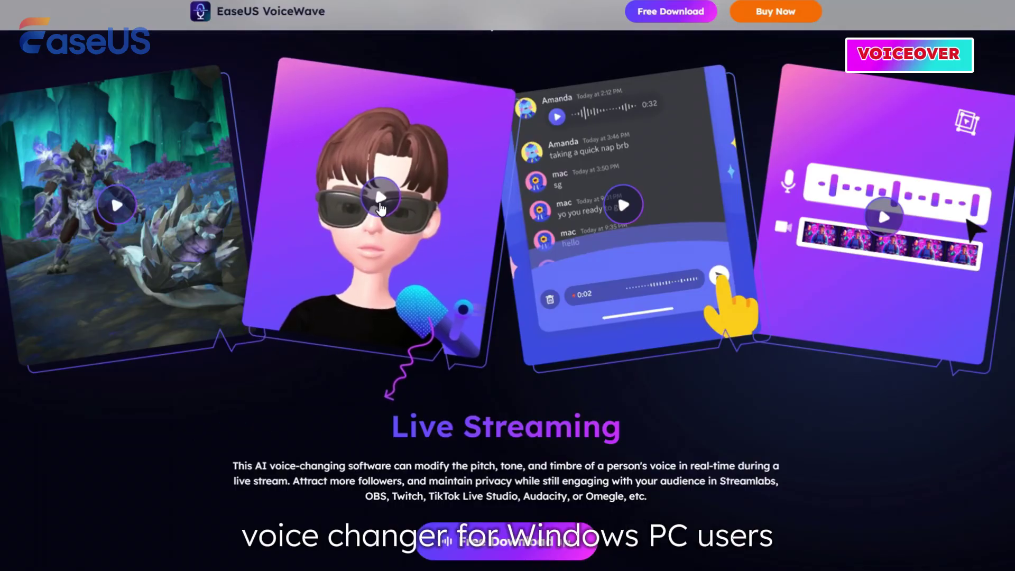
Play the avatar voice-changer and online chat demos on the VoiceWave page.
{"action": "left_click", "coordinate": [379, 208]}
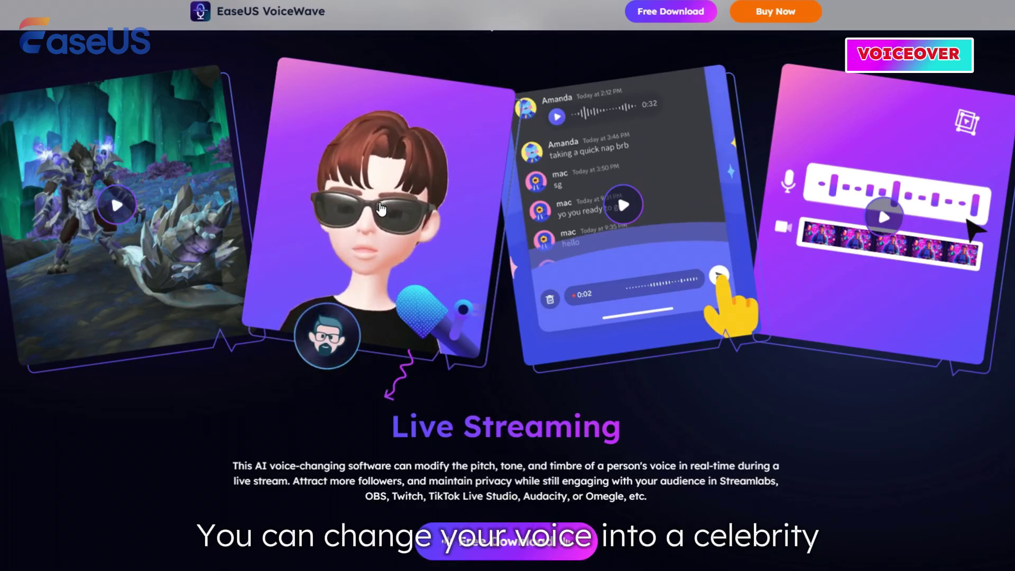
{"action": "left_click", "coordinate": [624, 207]}
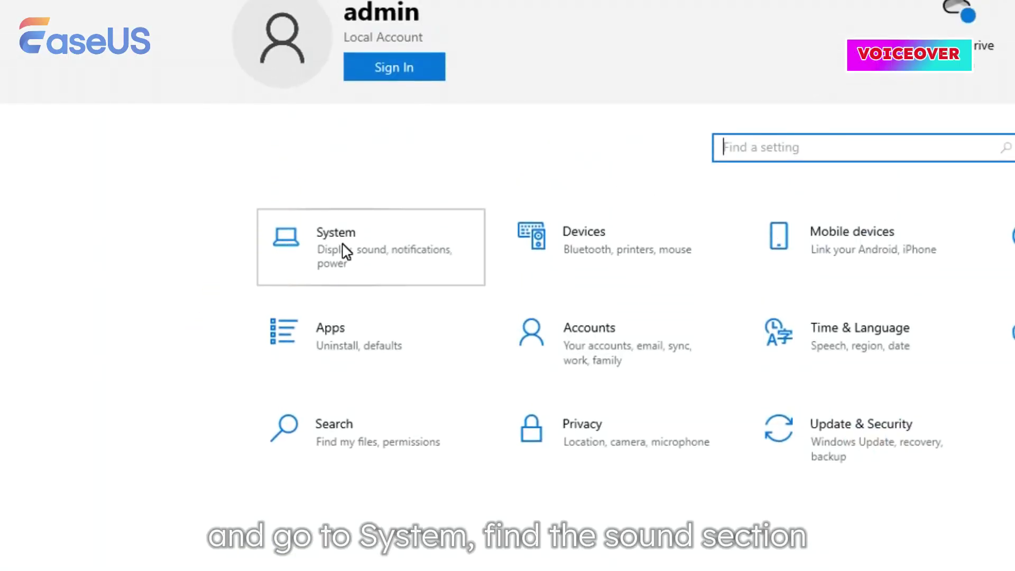
Go to System > Sound in Windows Settings and list the input devices, including VoiceWave.
{"action": "left_click", "coordinate": [345, 251]}
{"action": "left_click", "coordinate": [138, 187]}
{"action": "left_click", "coordinate": [488, 391]}
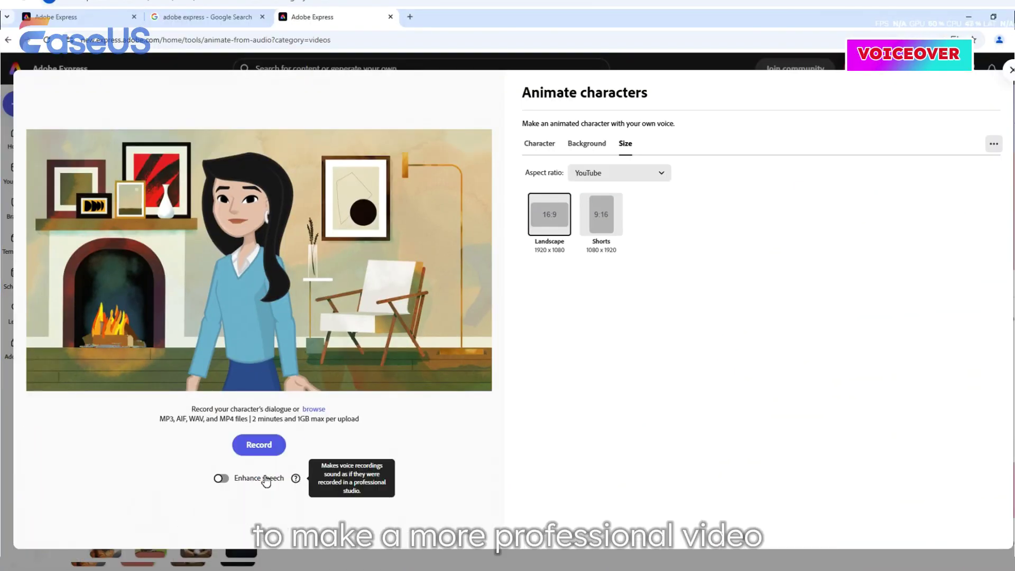
Turn on Enhance speech for Aihan's voice recording.
{"action": "left_click", "coordinate": [222, 479]}
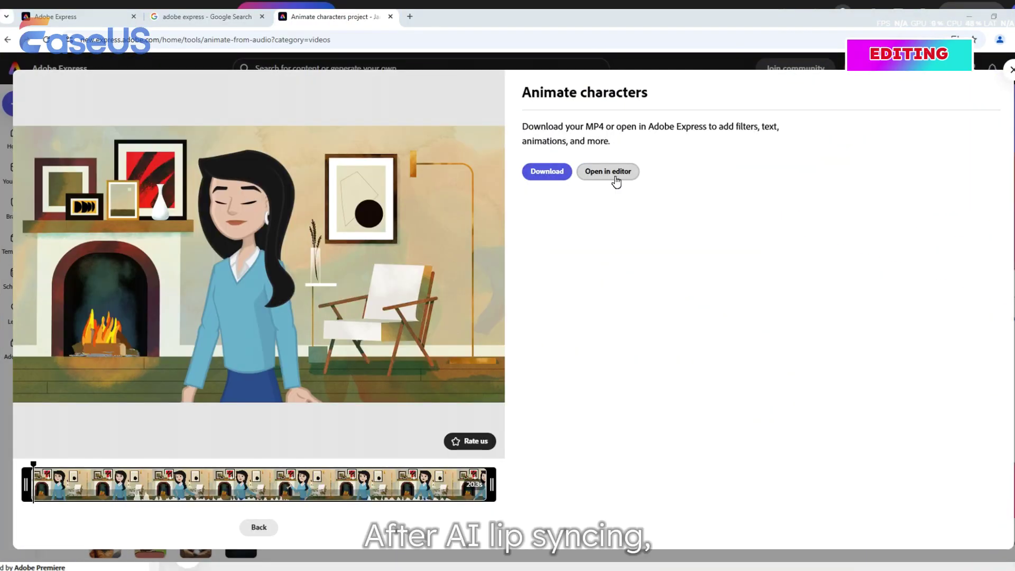
Open the video in the editor and try half speed, opacity and blend modes.
{"action": "left_click", "coordinate": [615, 177]}
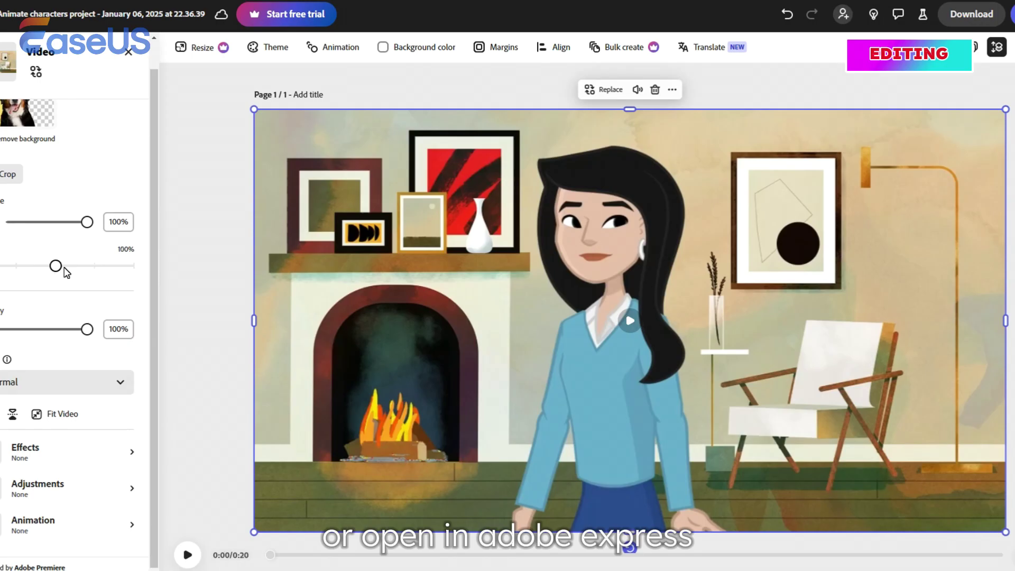
{"action": "left_click_drag", "start_coordinate": [55, 269], "coordinate": [24, 273]}
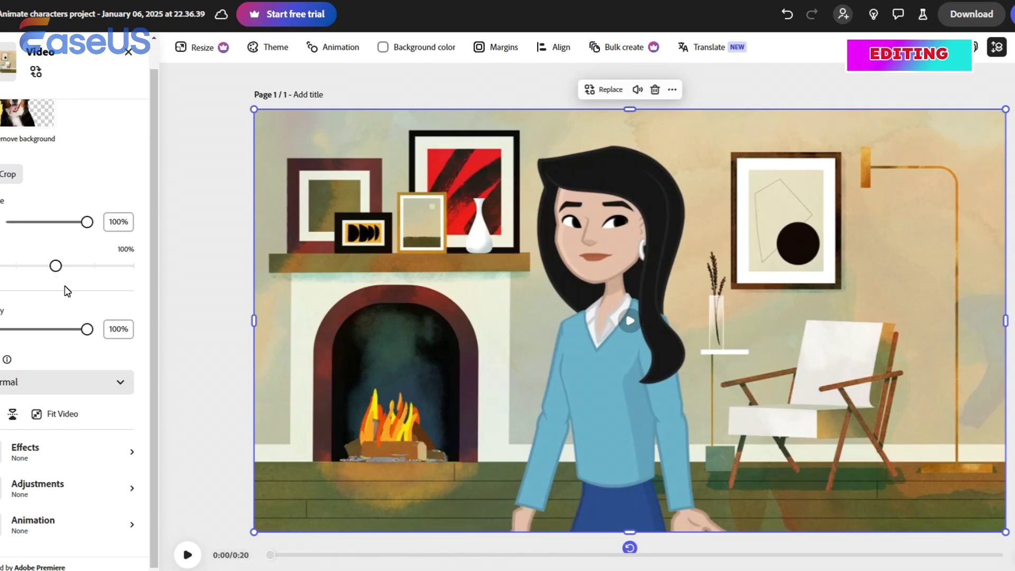
{"action": "mouse_move", "coordinate": [86, 329]}
{"action": "left_mouse_down"}
{"action": "mouse_move", "coordinate": [28, 328]}
{"action": "mouse_move", "coordinate": [85, 329]}
{"action": "left_mouse_up"}
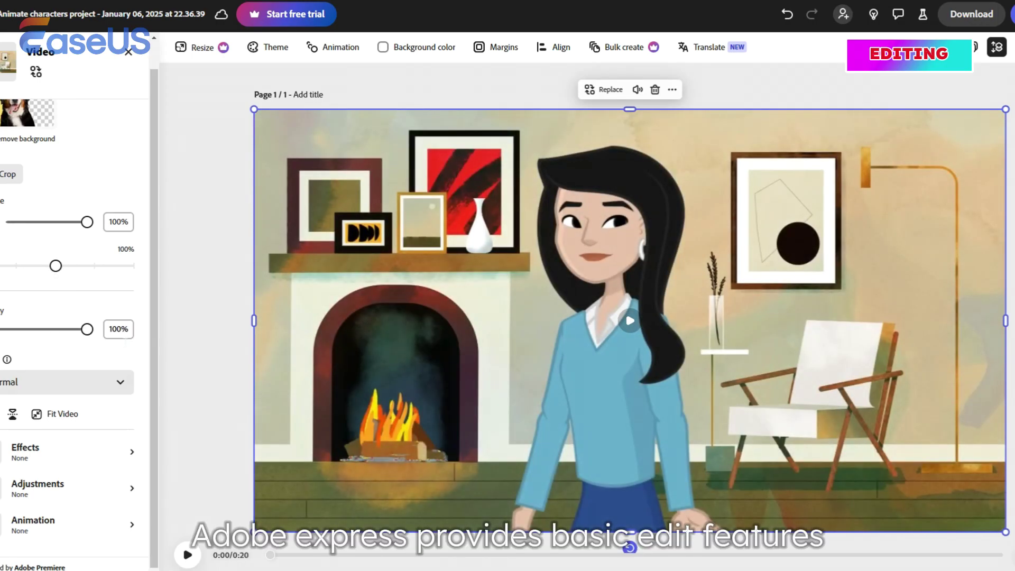
{"action": "left_click", "coordinate": [114, 385]}
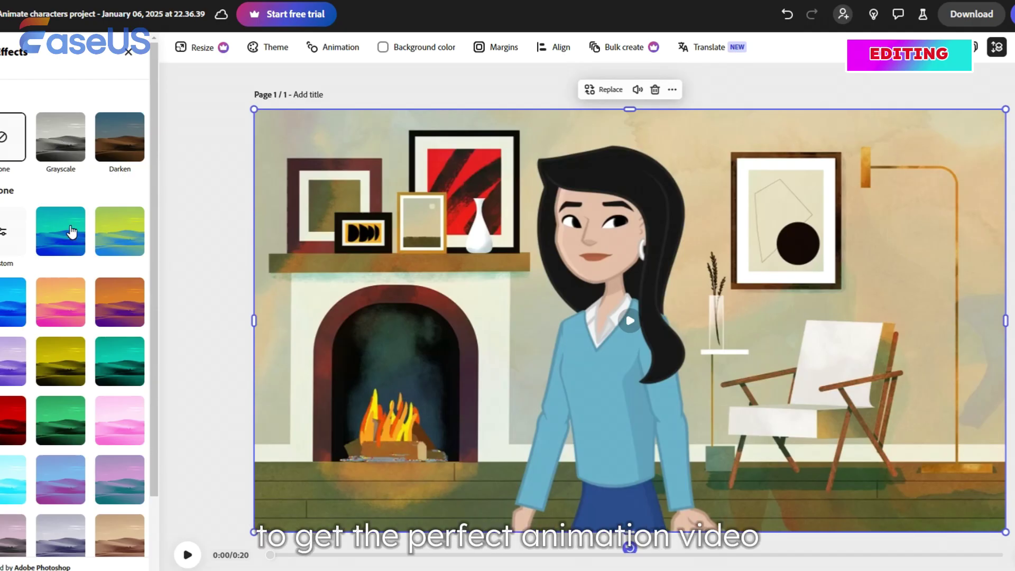
Try the blue and yellow duotone effect, then set Effects back to None.
{"action": "left_click", "coordinate": [69, 232]}
{"action": "left_click", "coordinate": [127, 239]}
{"action": "left_click", "coordinate": [10, 153]}
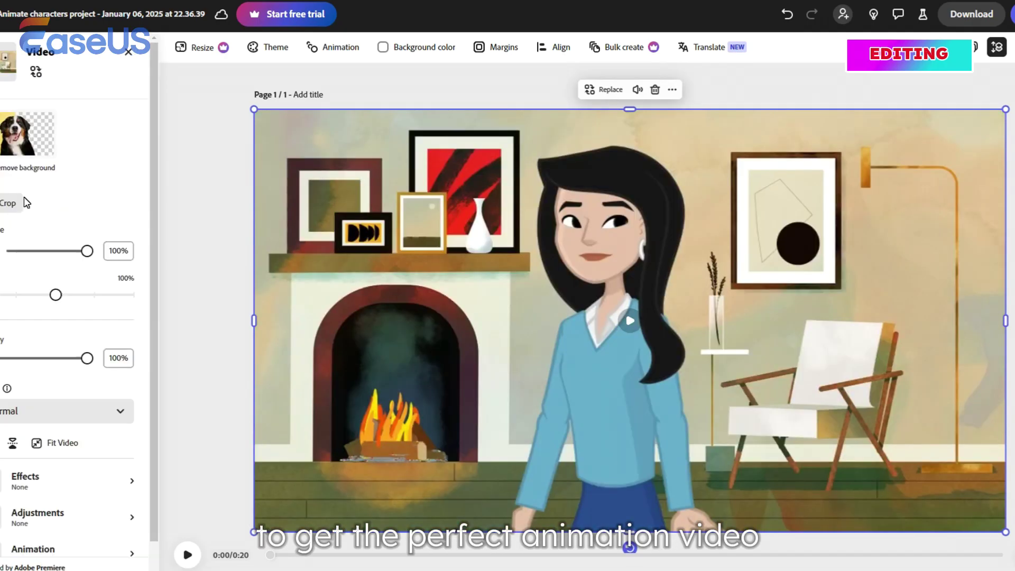
{"action": "left_click", "coordinate": [83, 472]}
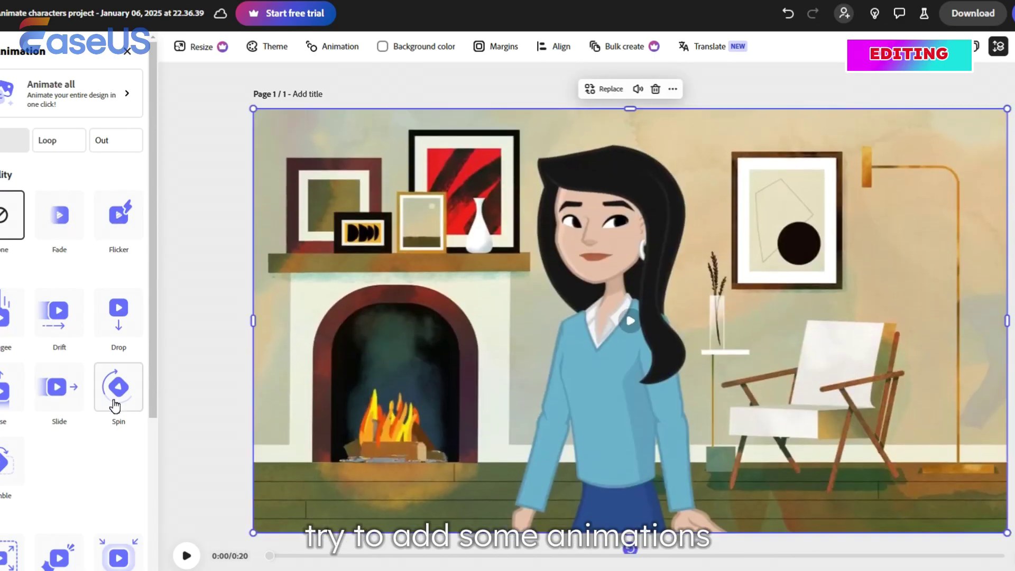
{"action": "scroll", "coordinate": [62, 341], "scroll_direction": "down", "scroll_amount": 3}
{"action": "scroll", "coordinate": [62, 341], "scroll_direction": "down", "scroll_amount": 2}
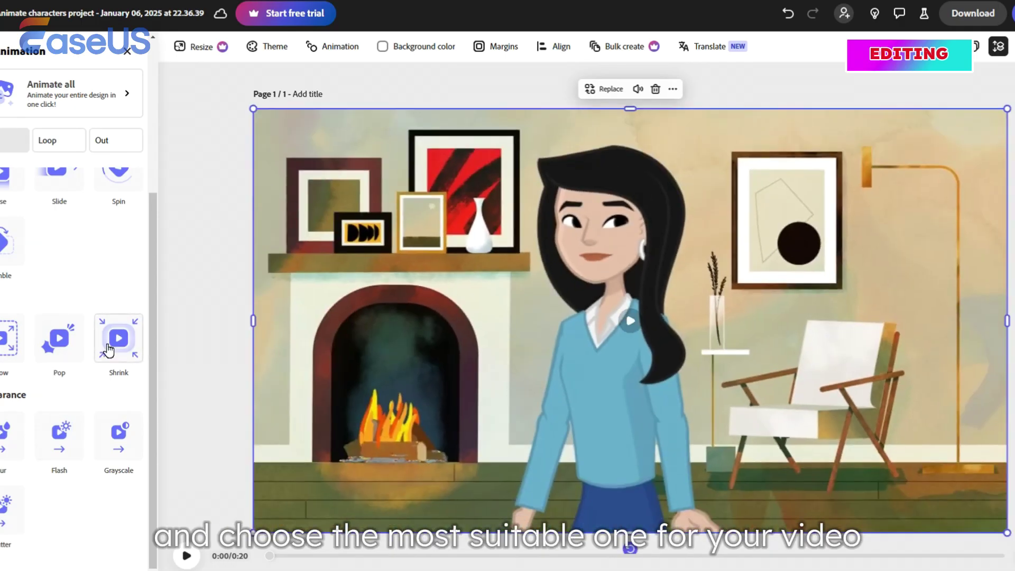
Apply the Shrink animation to the clip and browse the shapes library.
{"action": "left_click", "coordinate": [110, 349]}
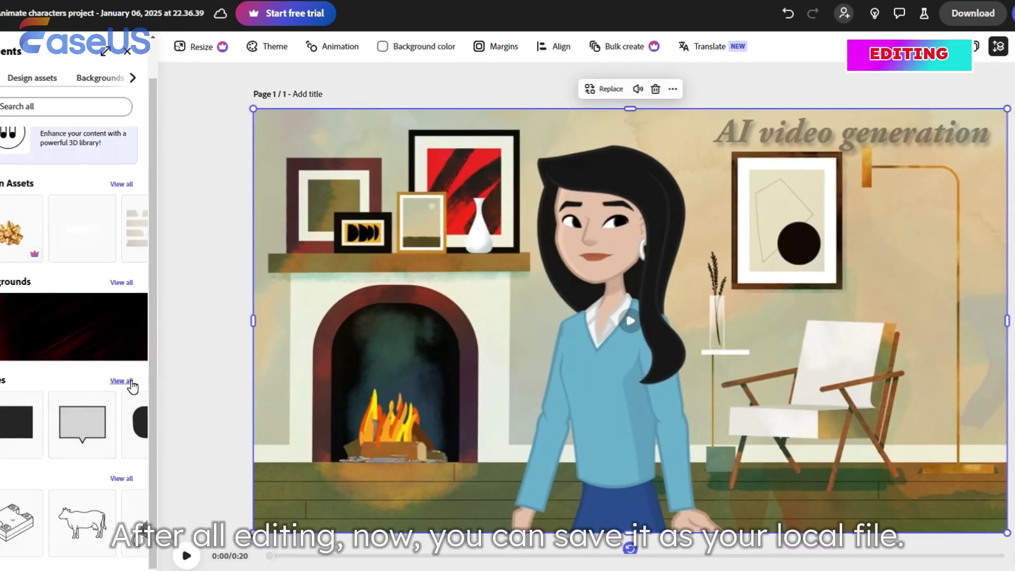
{"action": "left_click", "coordinate": [121, 381]}
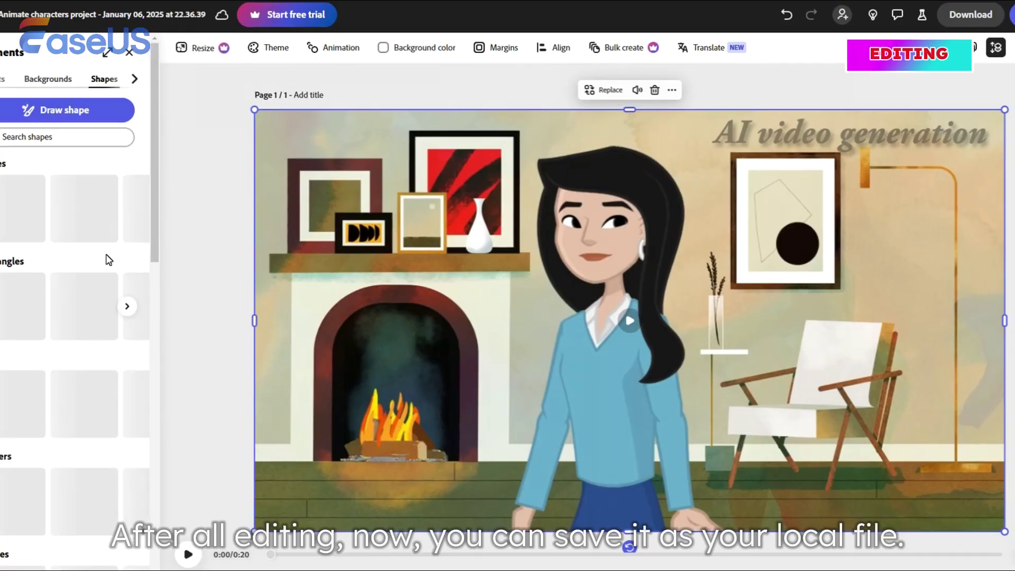